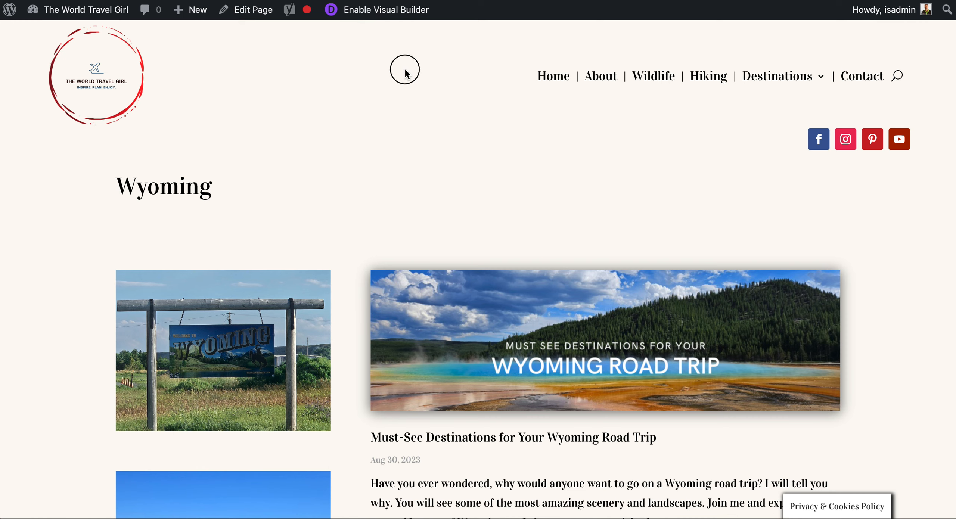
- Enable the Visual Builder on the Wyoming page and review the layout of its content and footer sections
left_click(393, 13)
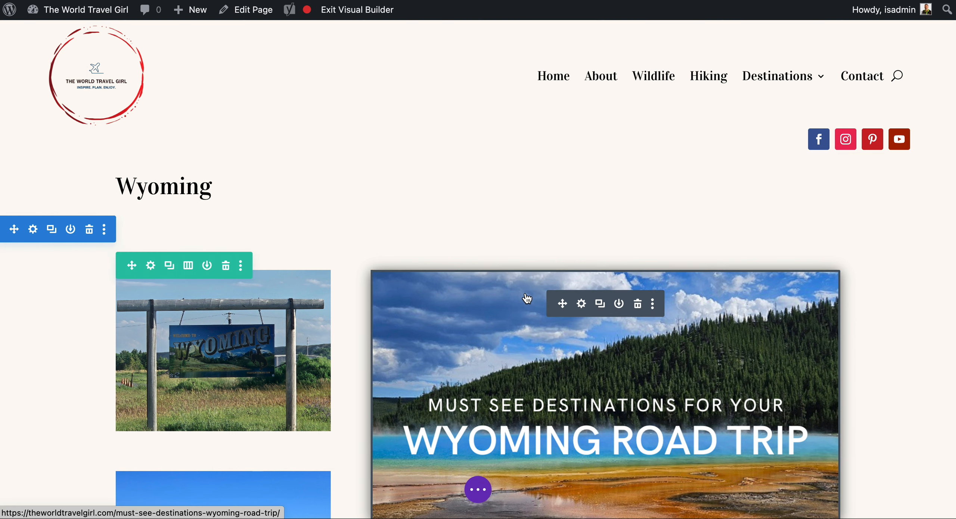
scroll(527, 299, "down", 10)
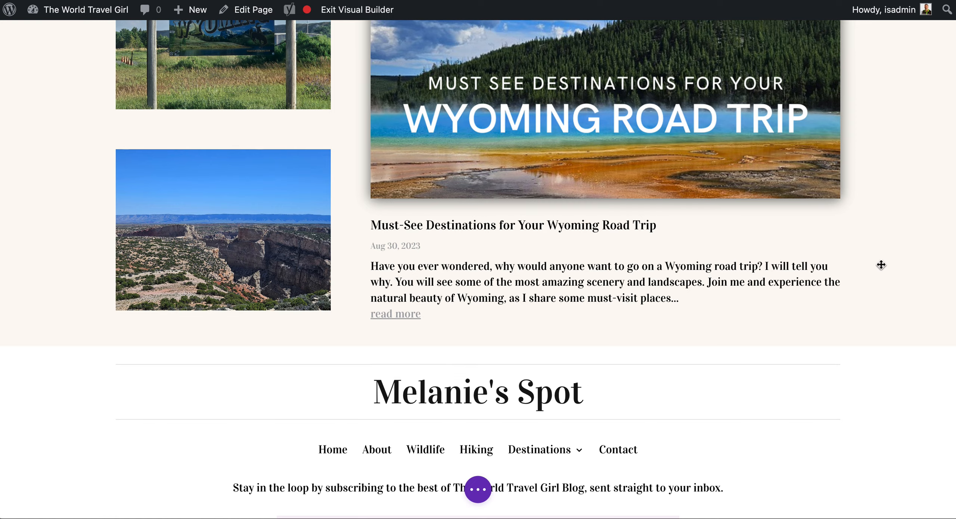
scroll(765, 266, "up", 10)
scroll(766, 266, "down", 7)
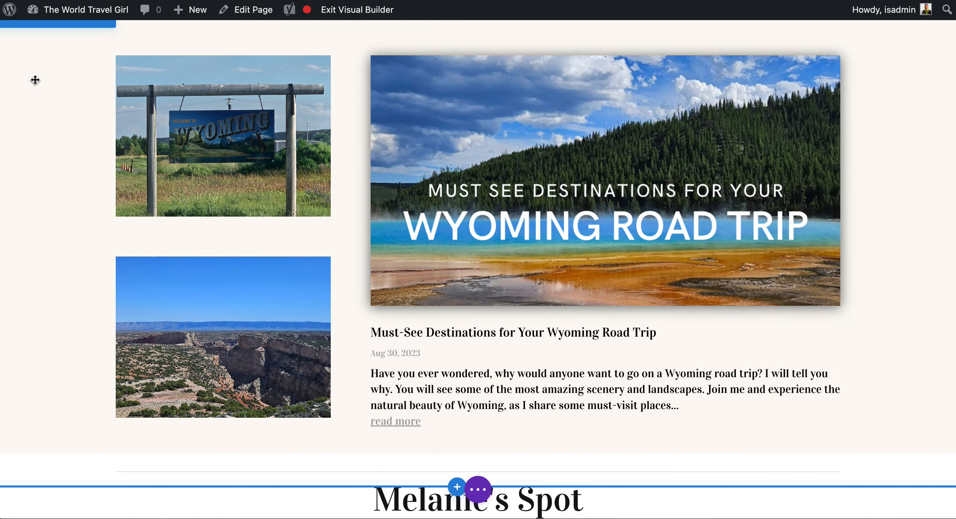
scroll(46, 52, "up", 3)
mouse_move(152, 169)
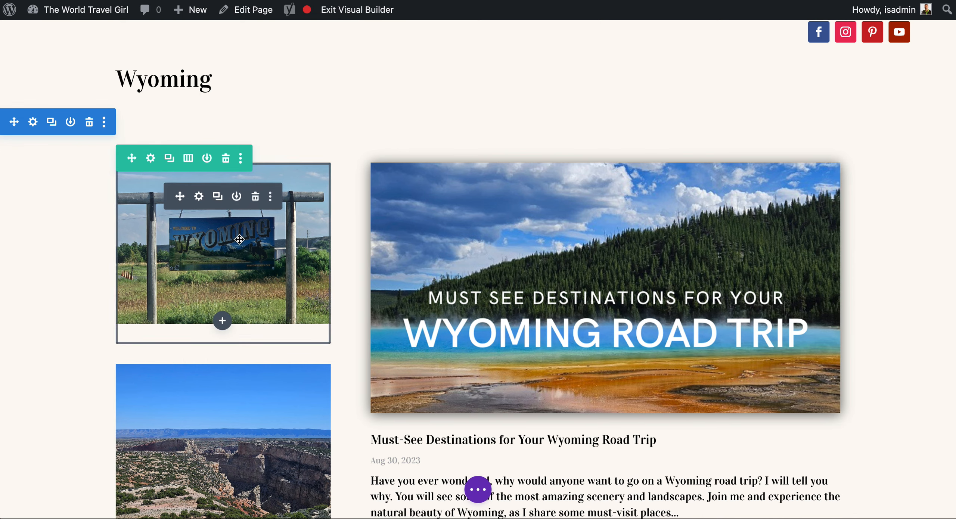
scroll(158, 224, "down", 8)
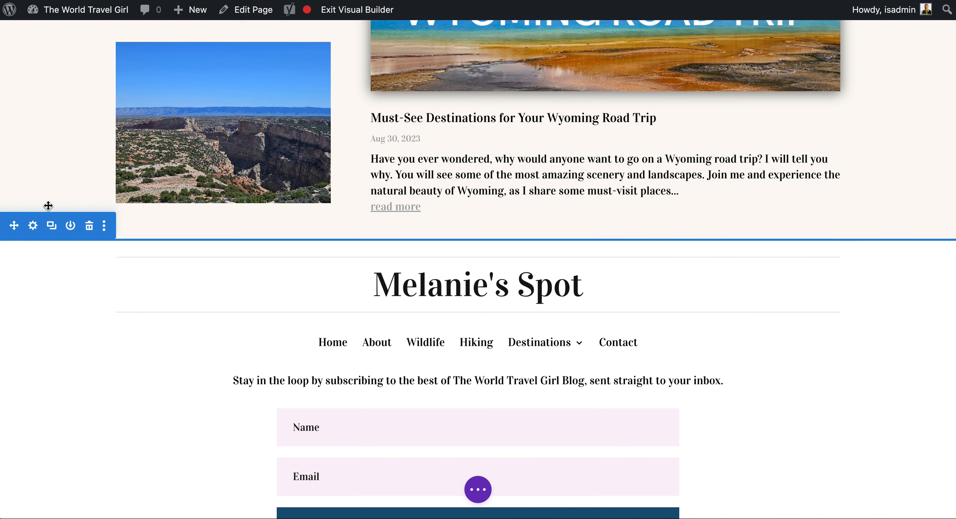
- Clear the minimum height in the sizing settings of the section holding the Wyoming photos and blog post
left_click(49, 143)
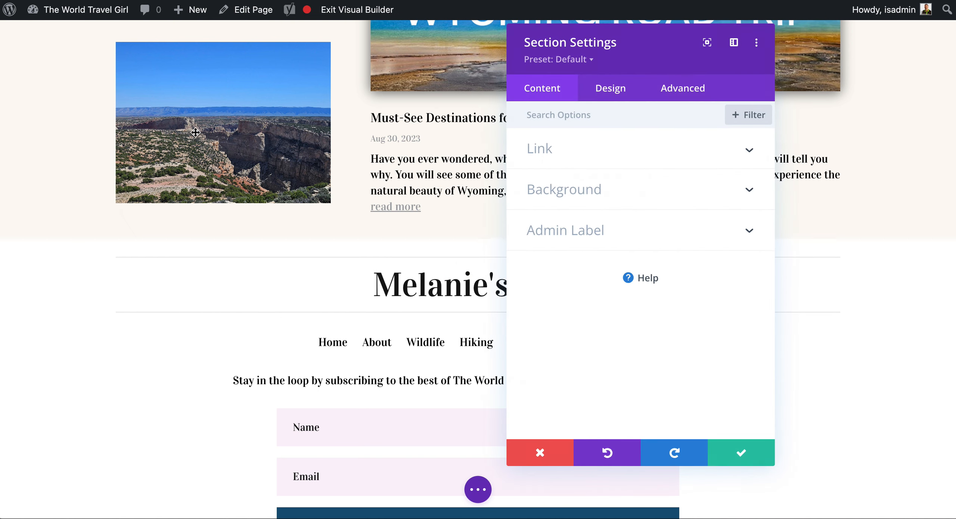
left_click(599, 99)
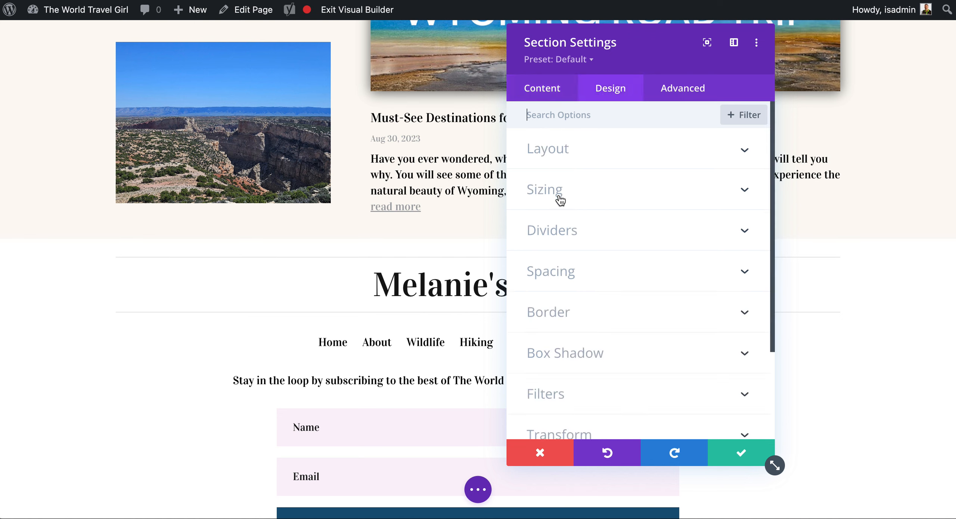
left_click(549, 202)
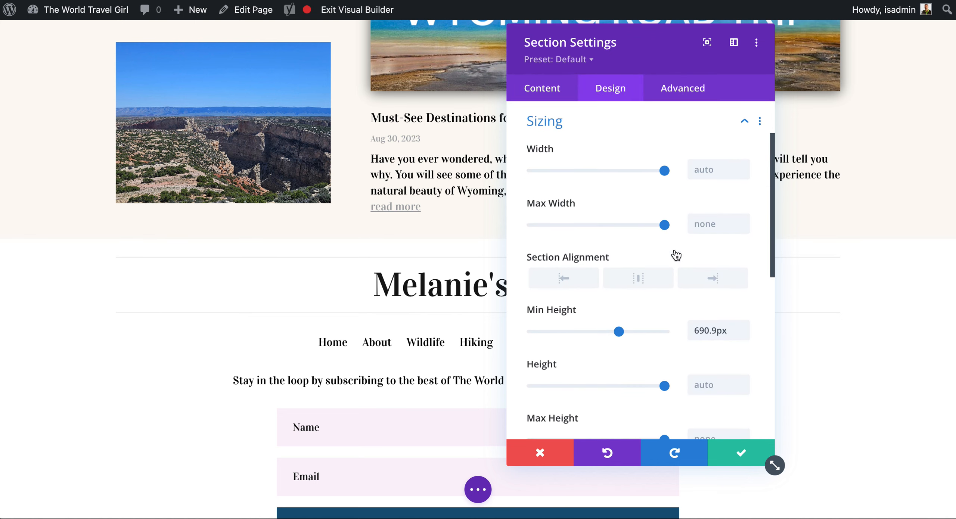
double_click(710, 330)
key("BackSpace")
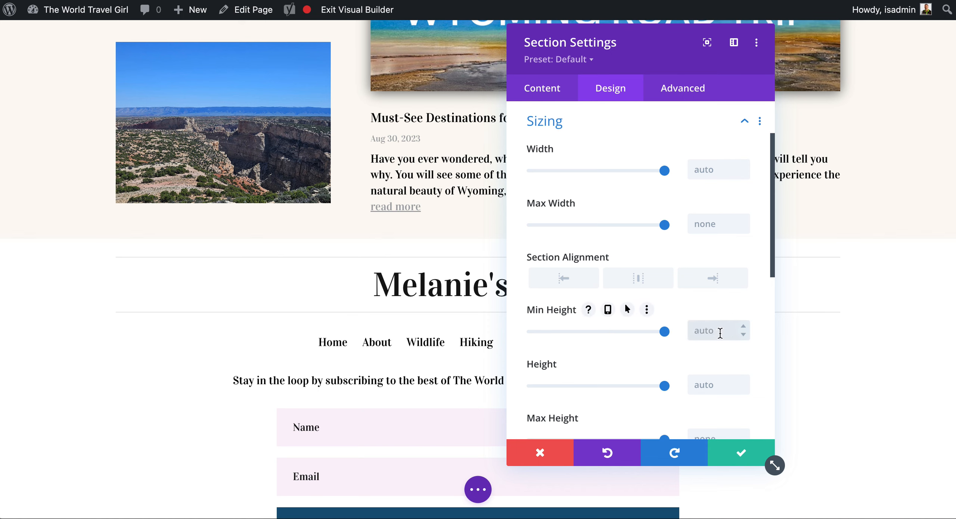
scroll(589, 252, "down", 1)
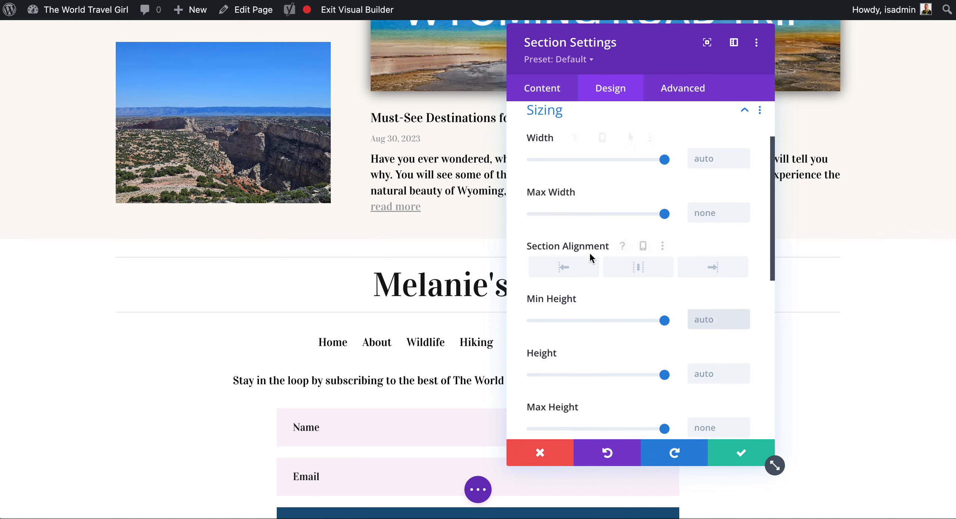
scroll(586, 259, "down", 1)
scroll(587, 232, "up", 5)
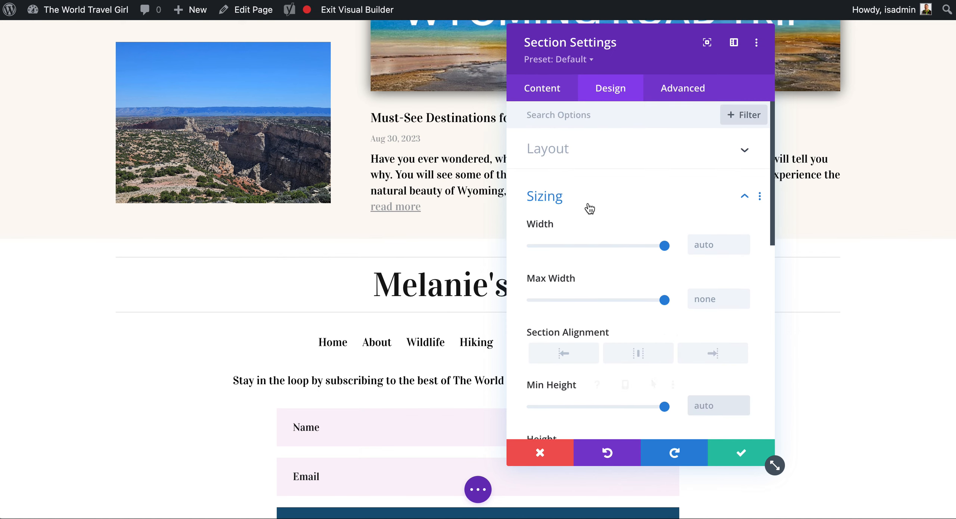
left_click(587, 202)
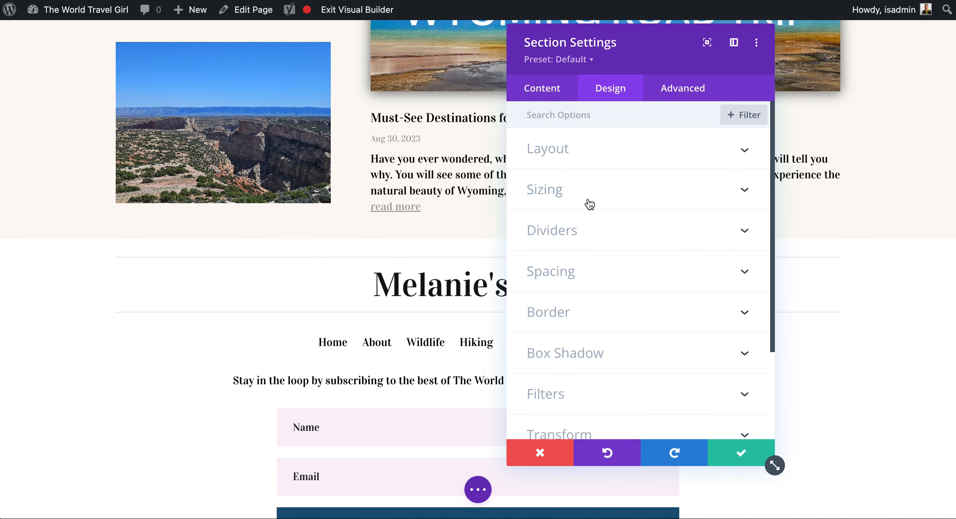
- Clear the top margin in the Wyoming content section's spacing and save the section settings
left_click(567, 281)
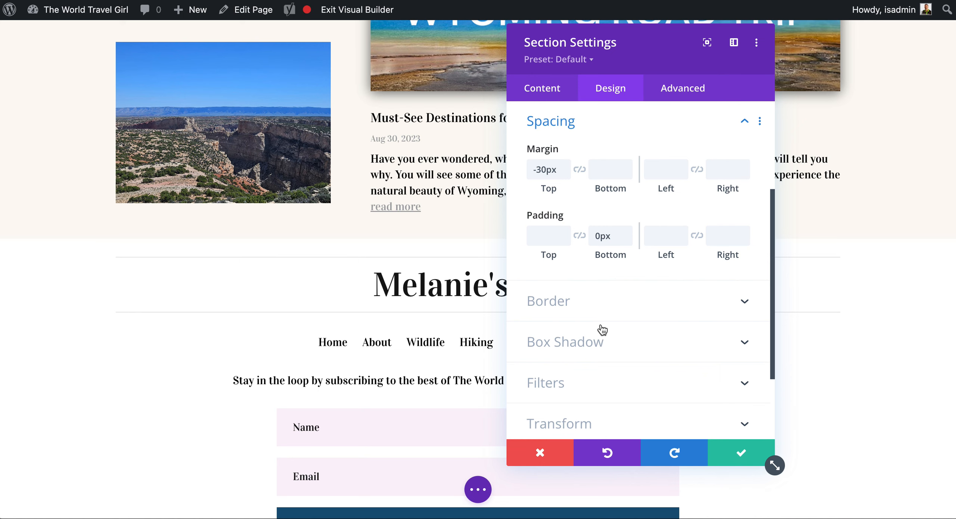
double_click(547, 171)
key("BackSpace")
key("BackSpace")
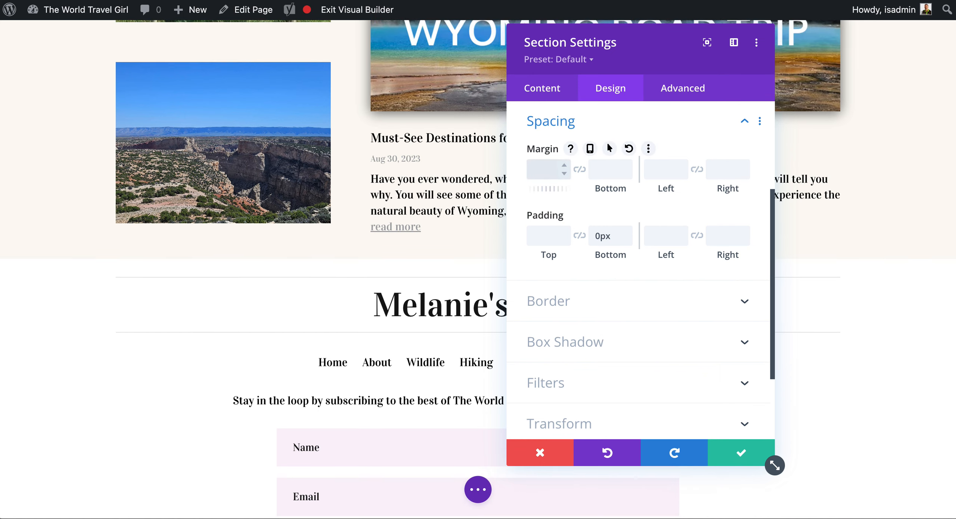
left_click(542, 236)
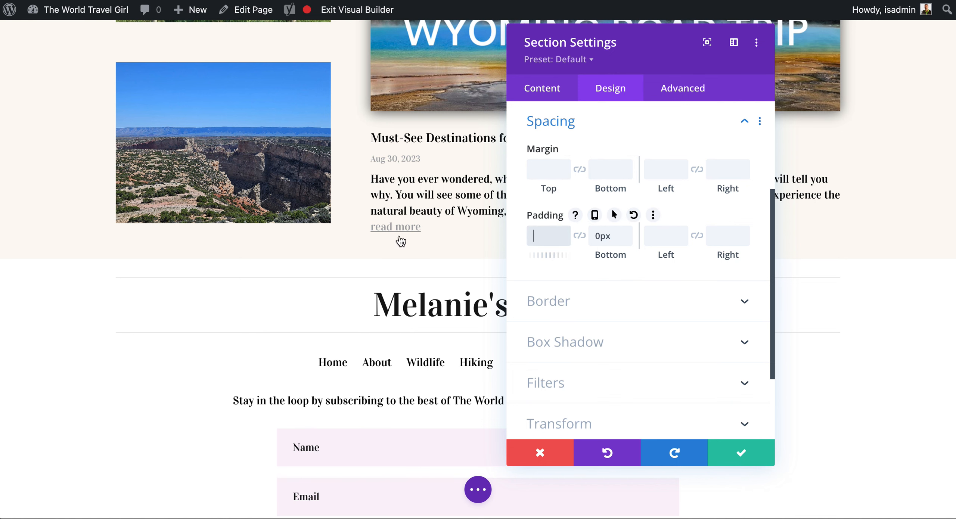
left_click(740, 453)
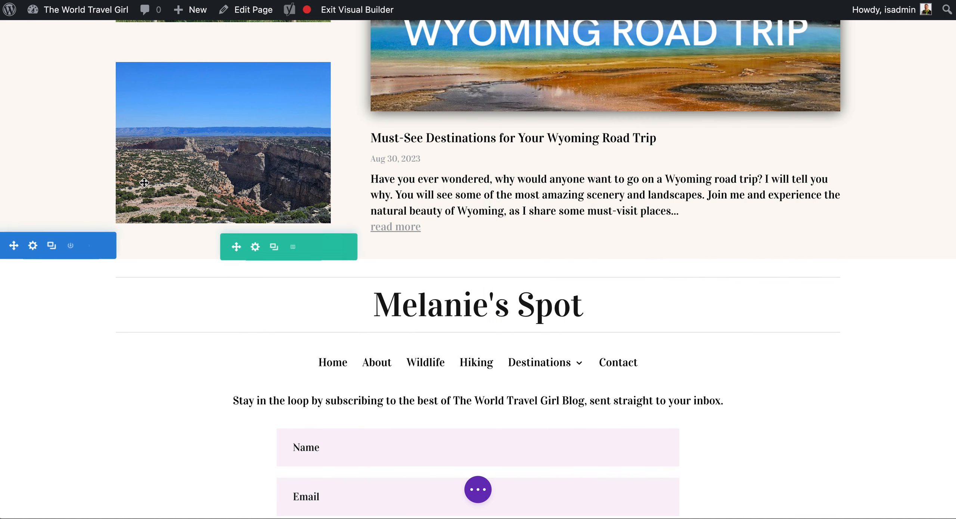
- Check the margin and padding of the row containing the Wyoming photos and blog post
scroll(43, 224, "up", 5)
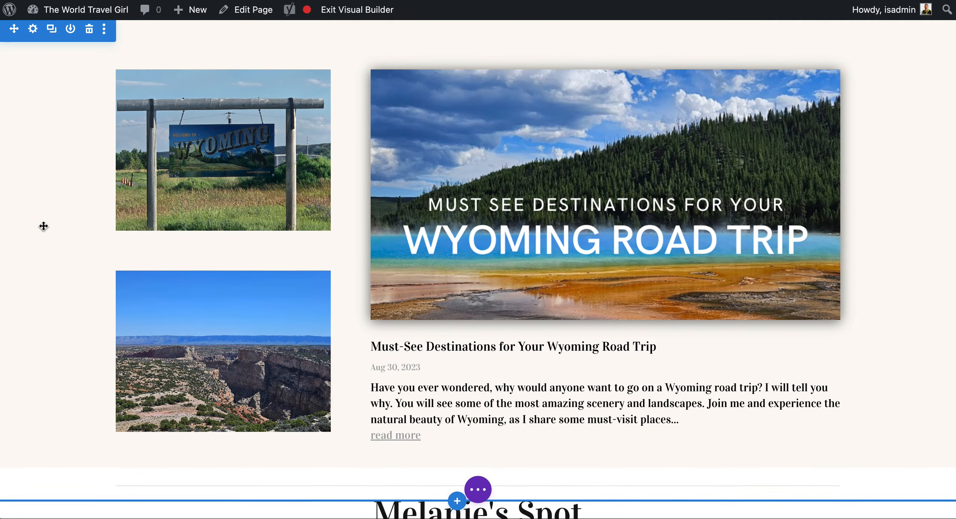
scroll(217, 146, "up", 3)
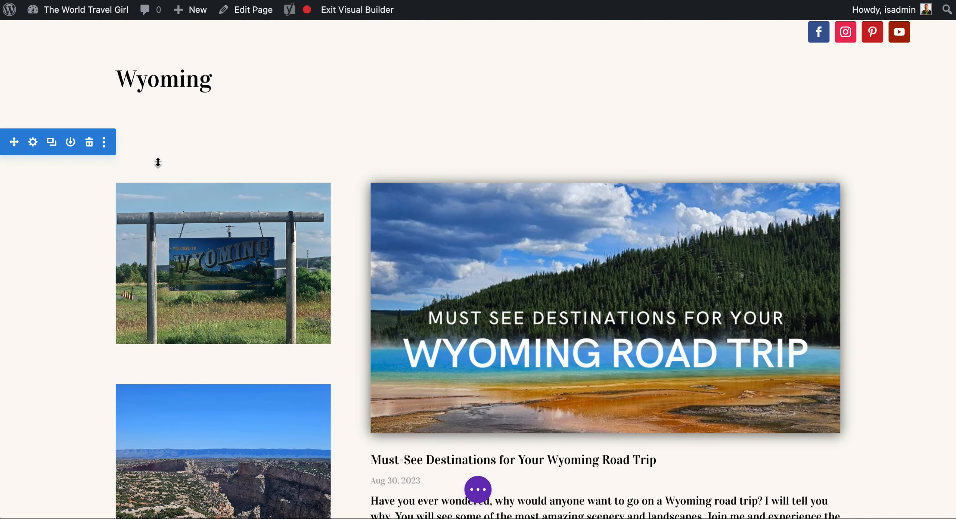
left_click(151, 179)
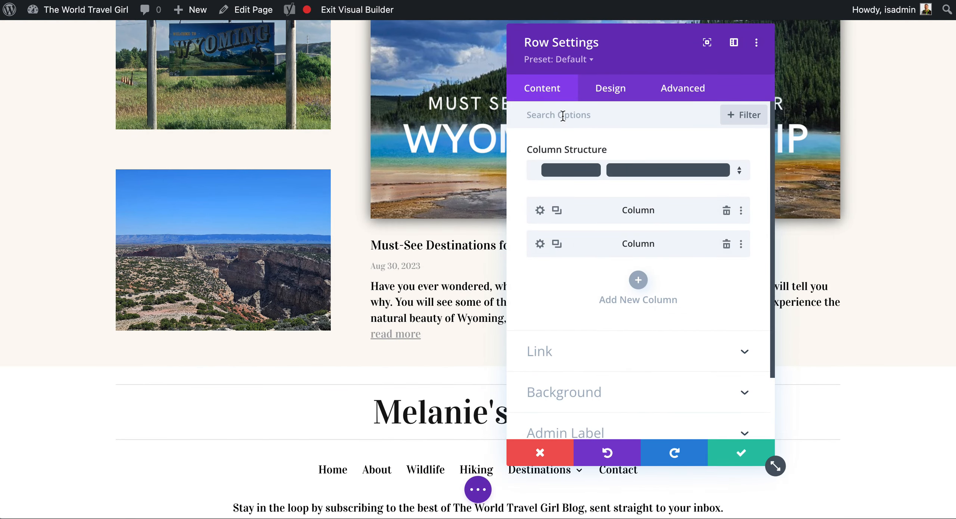
left_click(622, 89)
left_click(577, 196)
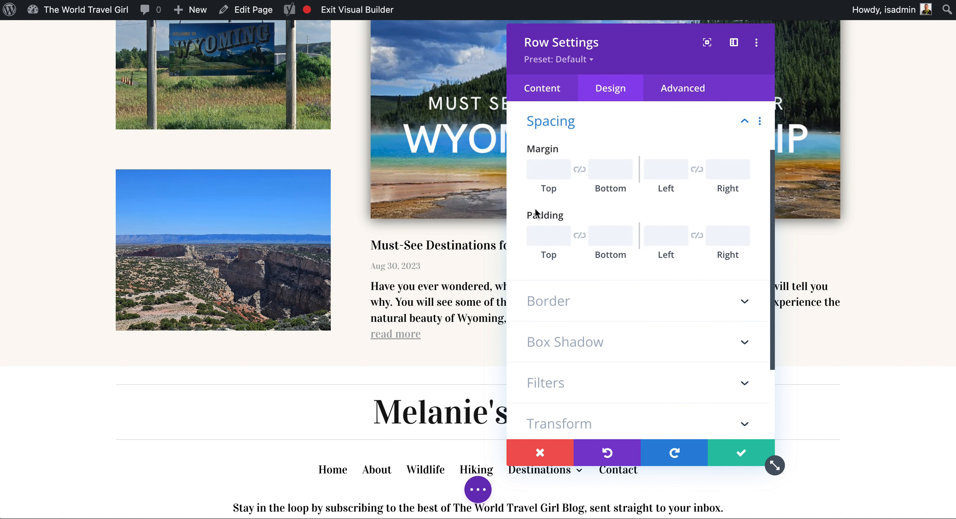
left_click(719, 453)
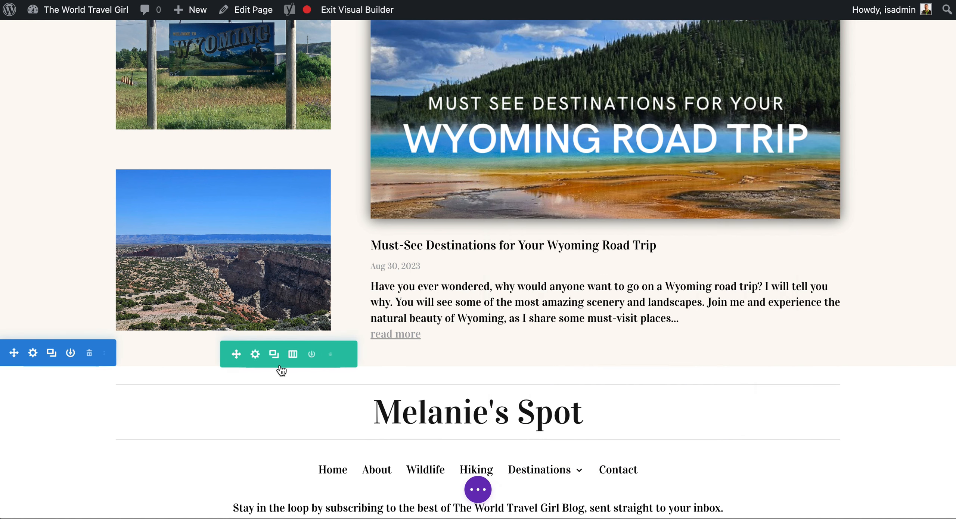
- Clear the top margin of the footer section with the newsletter signup form and save its settings
left_click(60, 403)
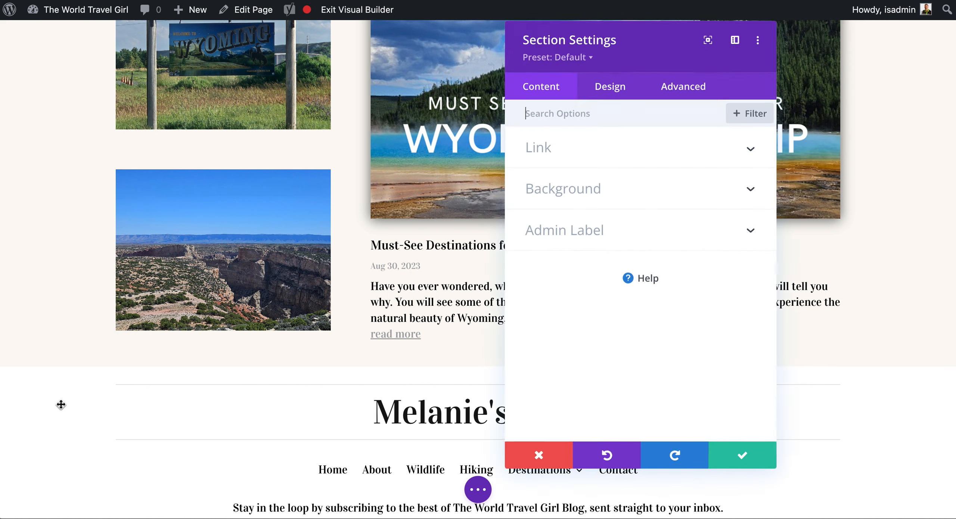
left_click(621, 97)
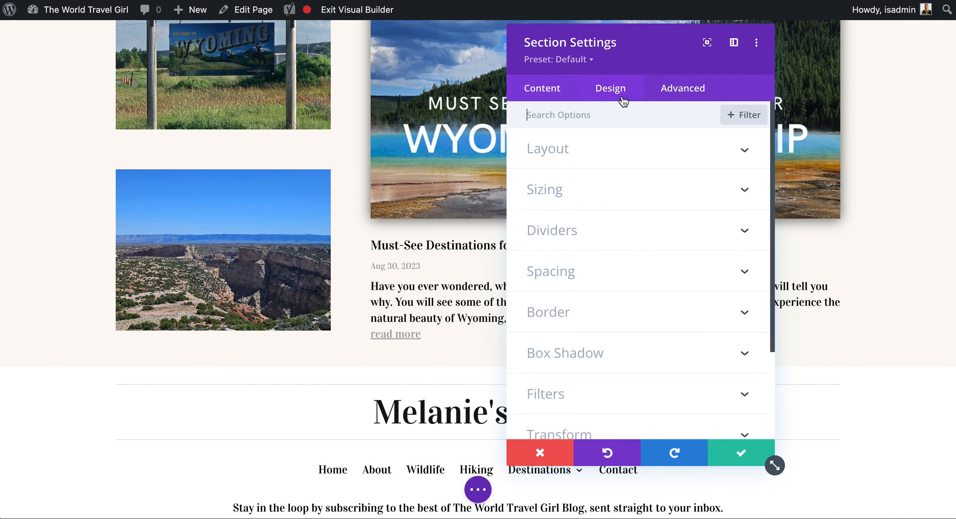
left_click(568, 272)
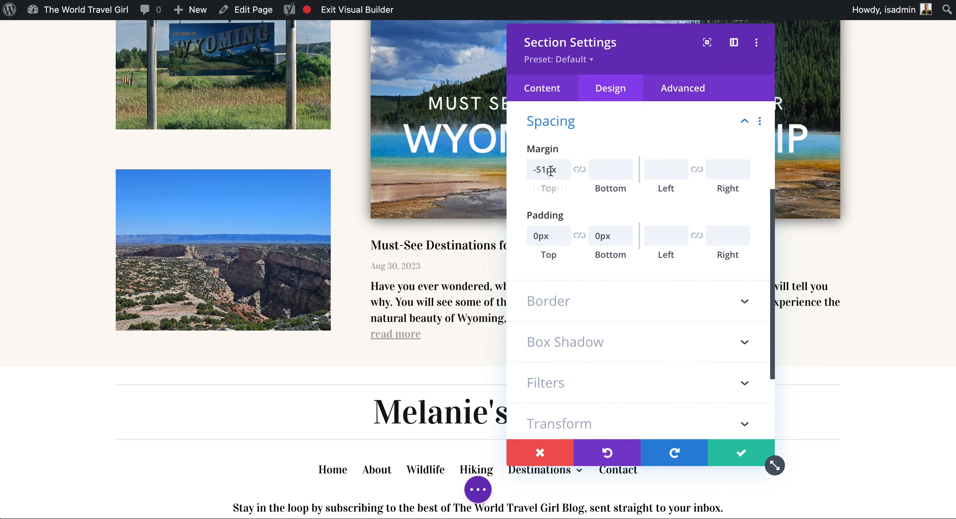
left_click(546, 168)
key("BackSpace")
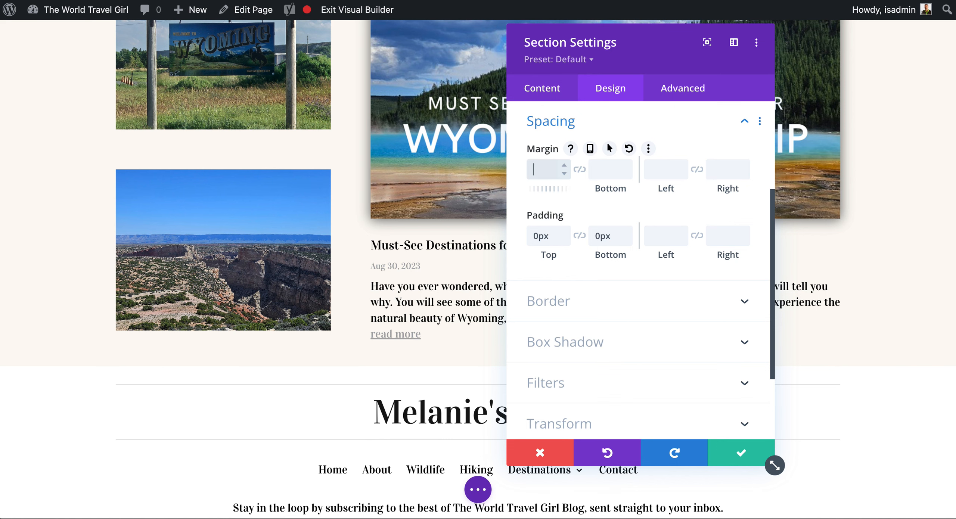
left_click(742, 452)
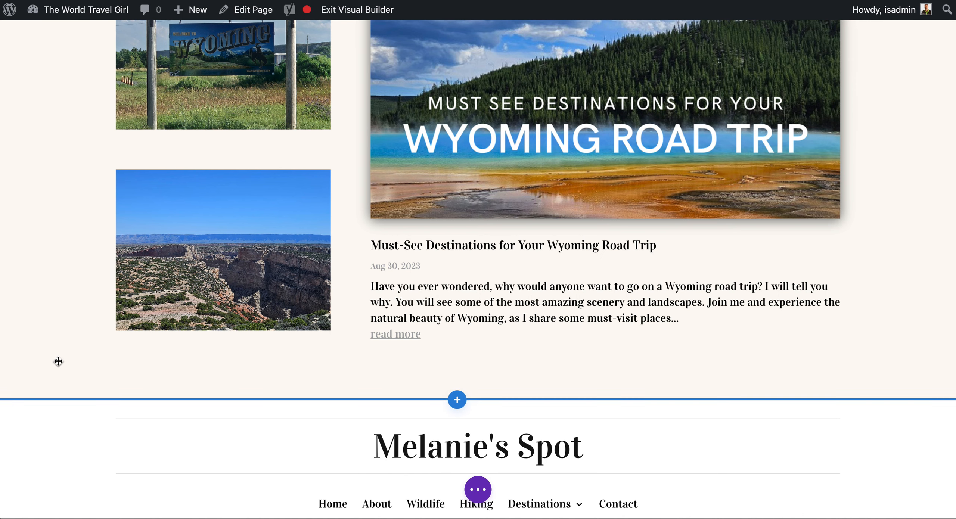
- Examine the footer section with the navigation links, signup form and social icons, and its gap to the content above
scroll(75, 493, "down", 5)
scroll(99, 359, "down", 3)
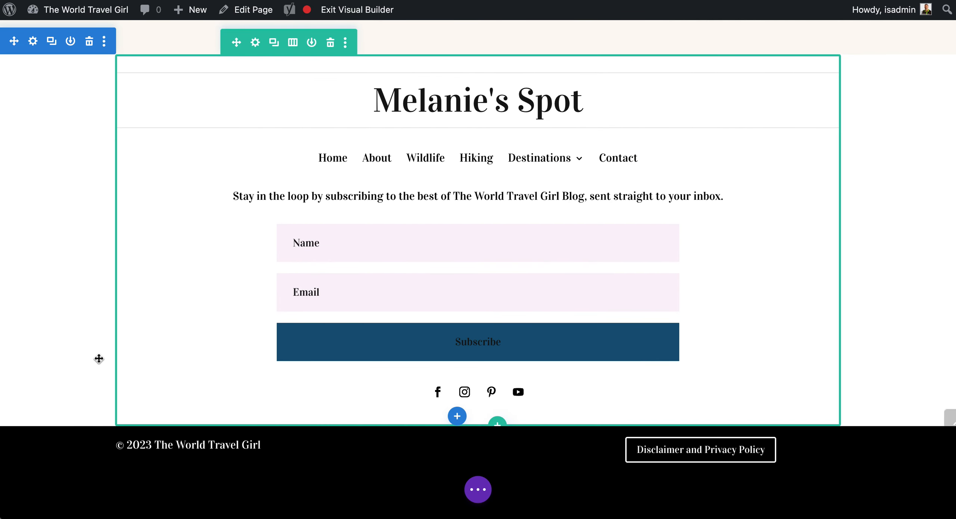
scroll(111, 277, "up", 5)
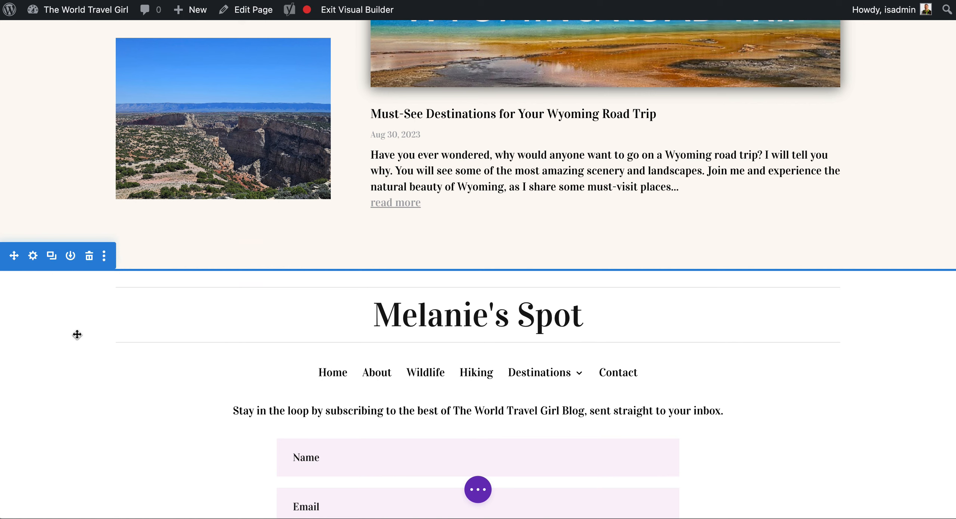
scroll(197, 330, "down", 1)
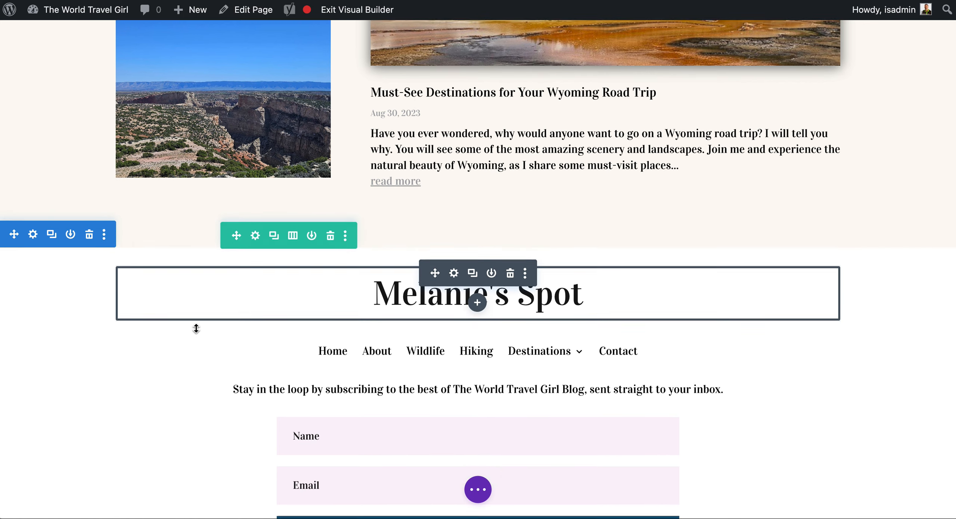
scroll(196, 329, "down", 4)
scroll(194, 327, "down", 5)
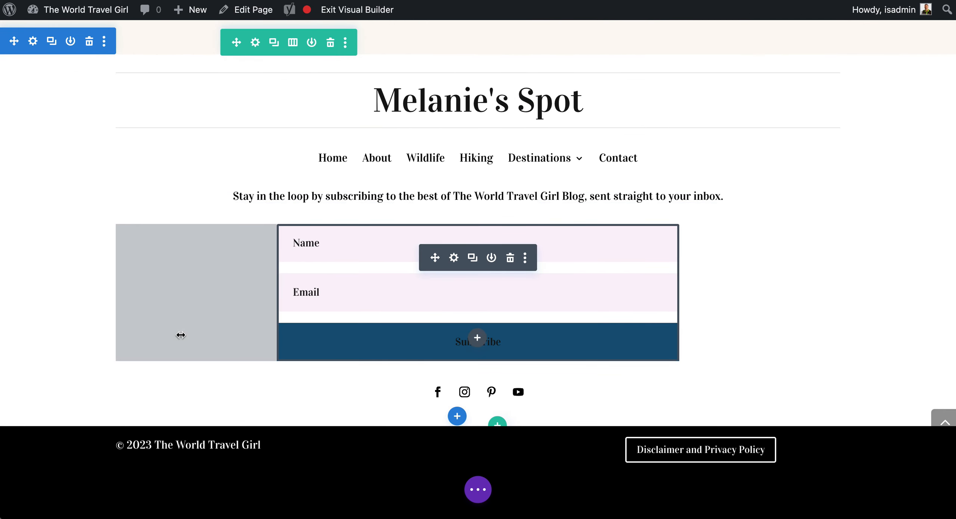
scroll(181, 335, "up", 5)
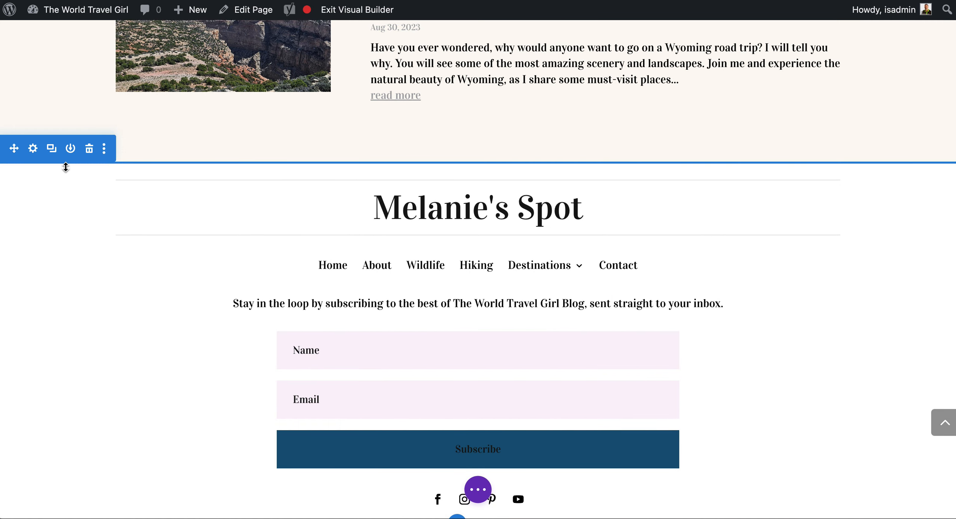
scroll(142, 254, "up", 5)
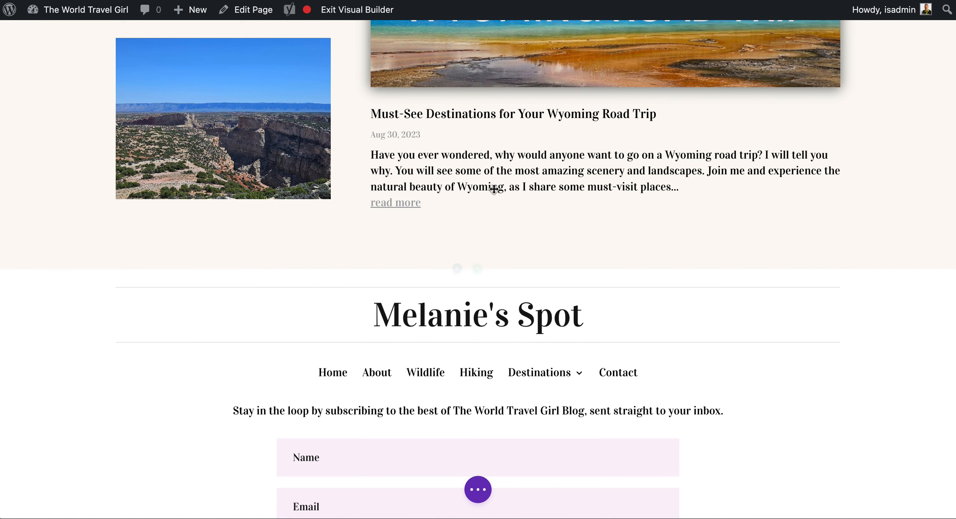
- Start saving the newsletter footer section to the Divi Library under the name "Footer Optin Form Section"
scroll(472, 233, "up", 5)
scroll(472, 234, "down", 5)
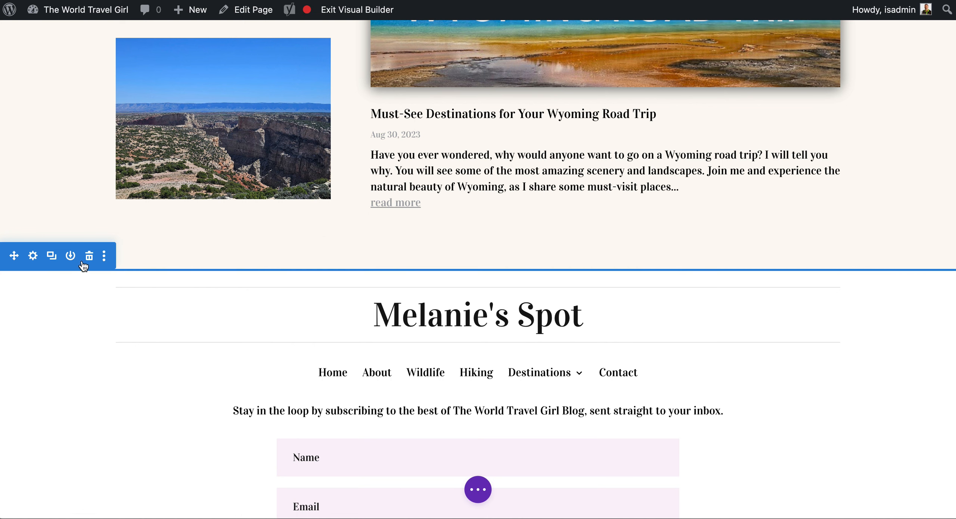
scroll(121, 200, "down", 3)
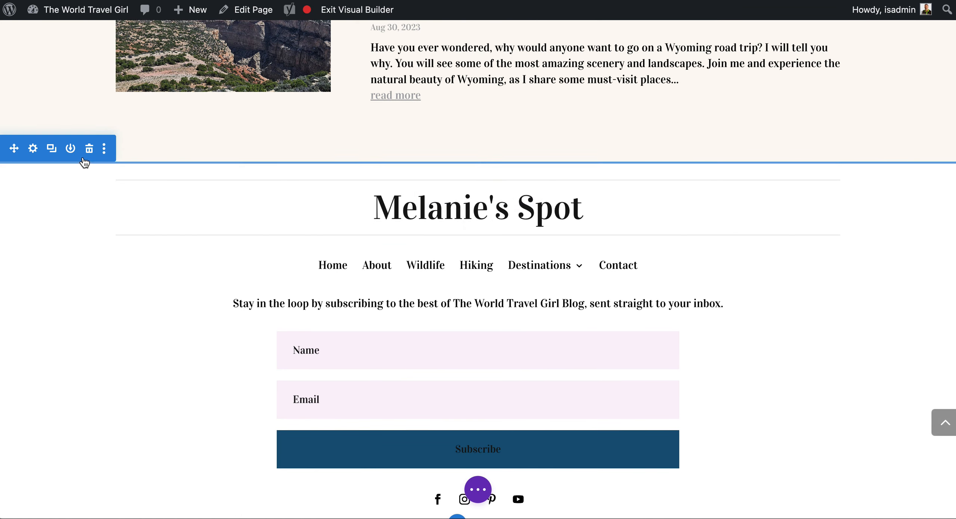
left_click(70, 148)
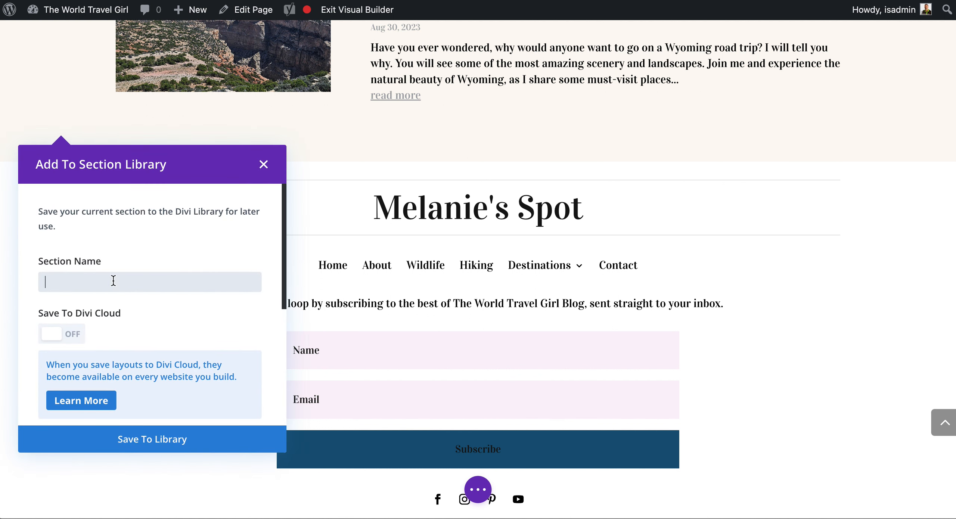
type("Footer Optin Form S")
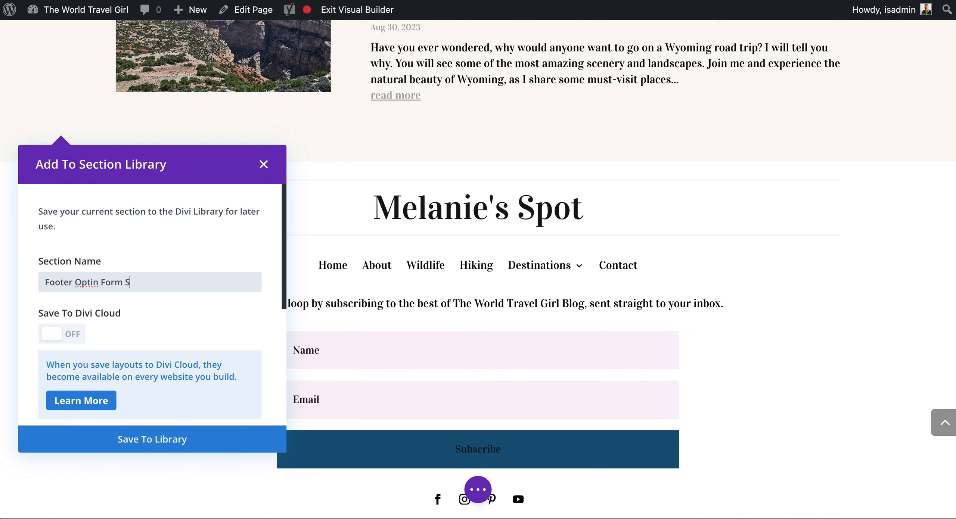
type("ection")
- Turn on Save as Global for the footer section and save it to the library
scroll(118, 310, "down", 2)
scroll(118, 324, "down", 3)
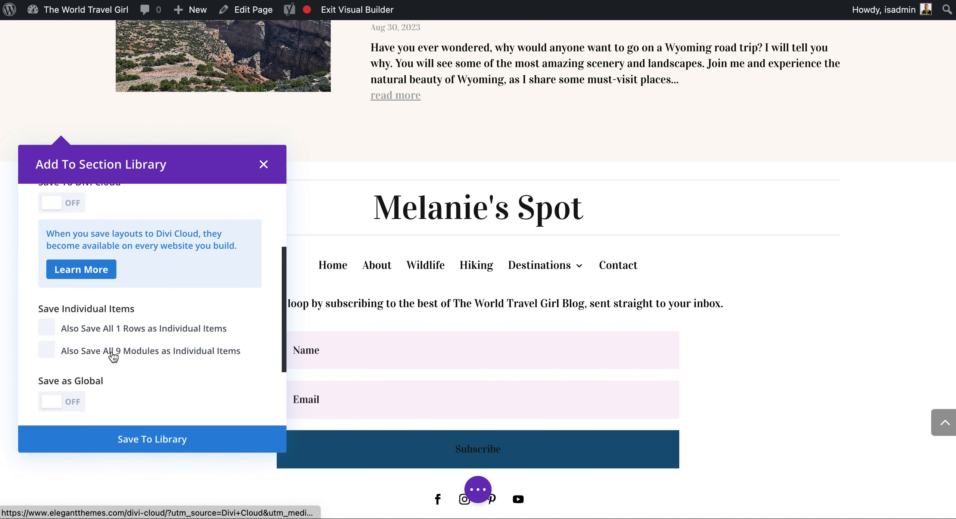
left_click(53, 403)
left_click(182, 447)
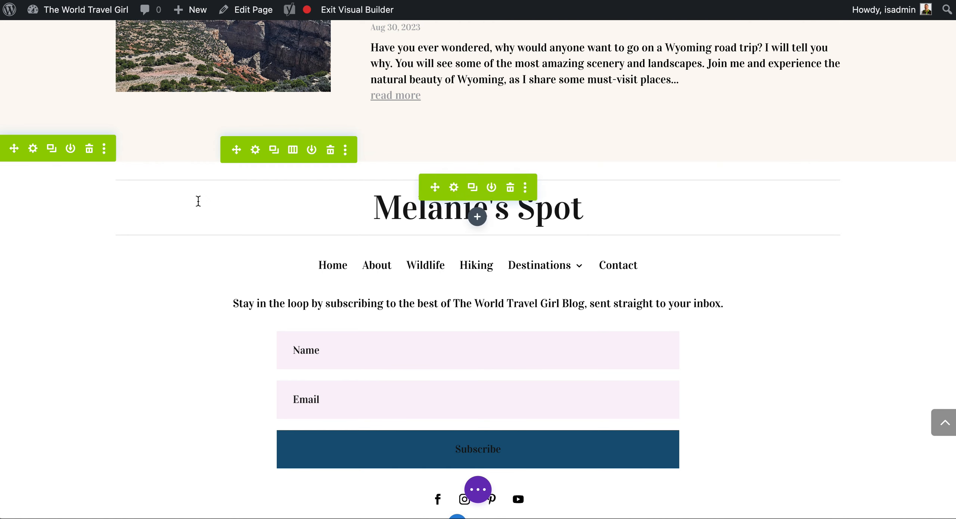
- Check the section library for the Footer Optin Form Section and its global marker, and close it without inserting anything
scroll(474, 336, "down", 3)
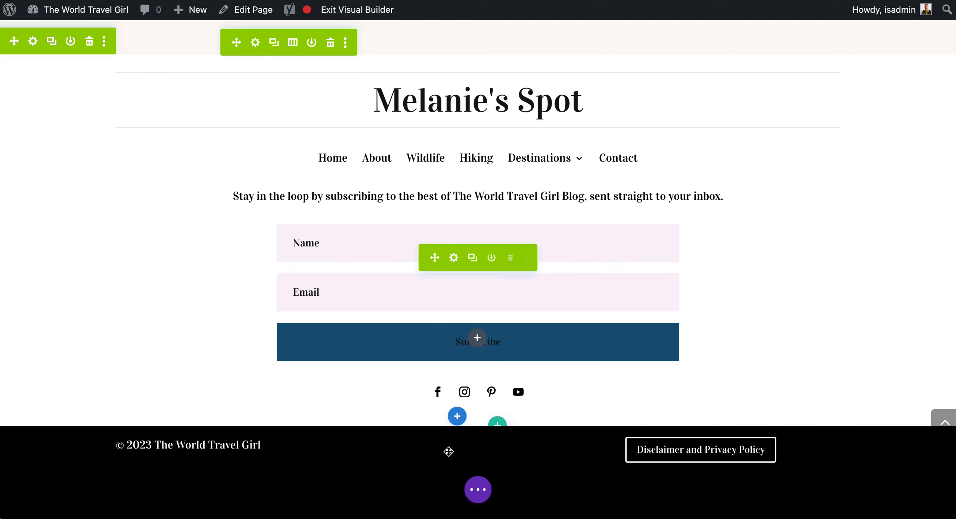
left_click(458, 414)
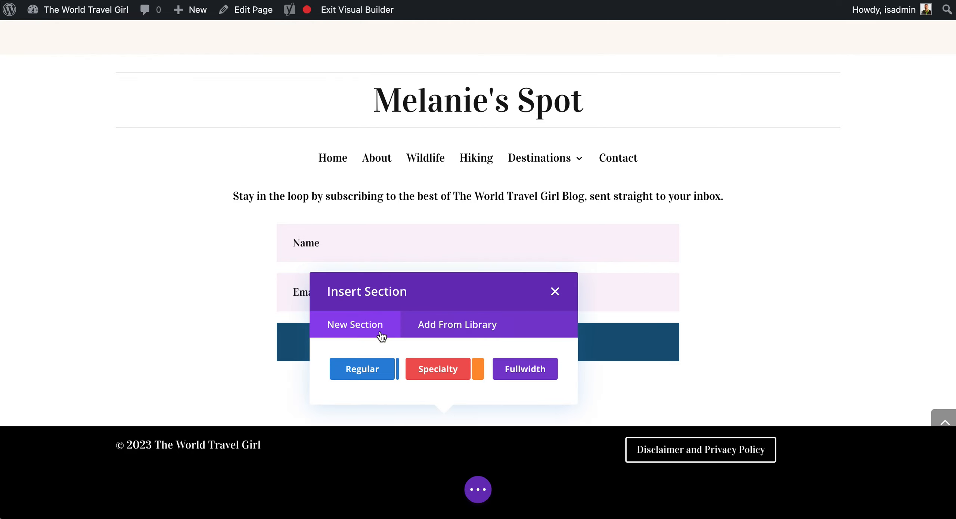
left_click(453, 324)
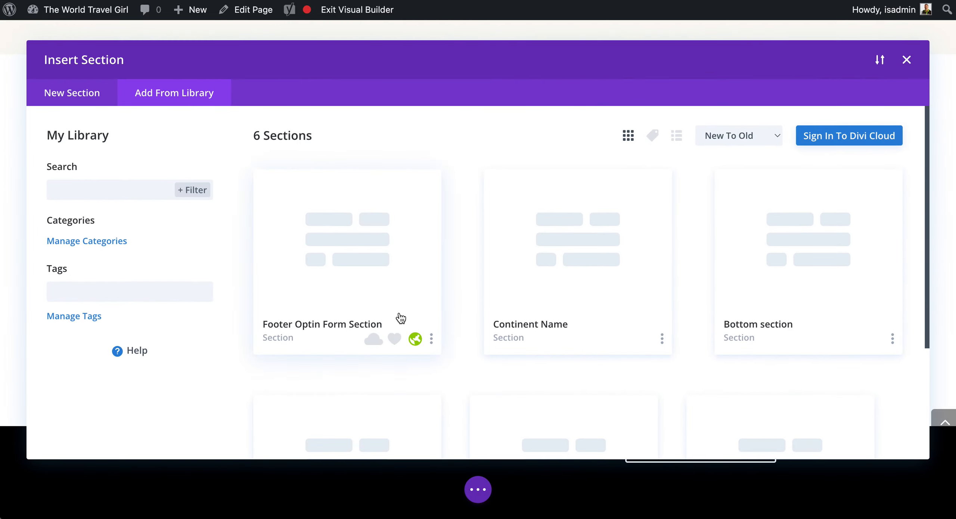
scroll(377, 297, "down", 4)
scroll(385, 215, "up", 1)
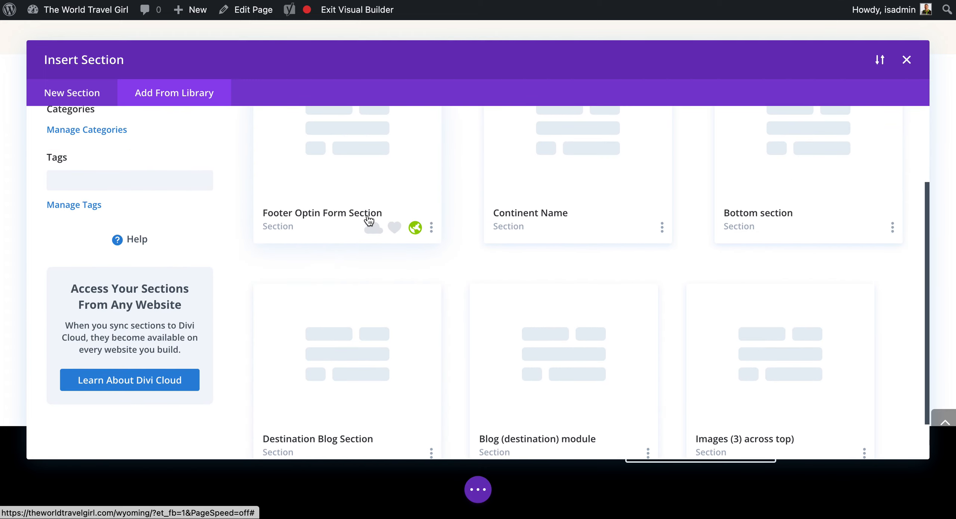
scroll(386, 215, "down", 1)
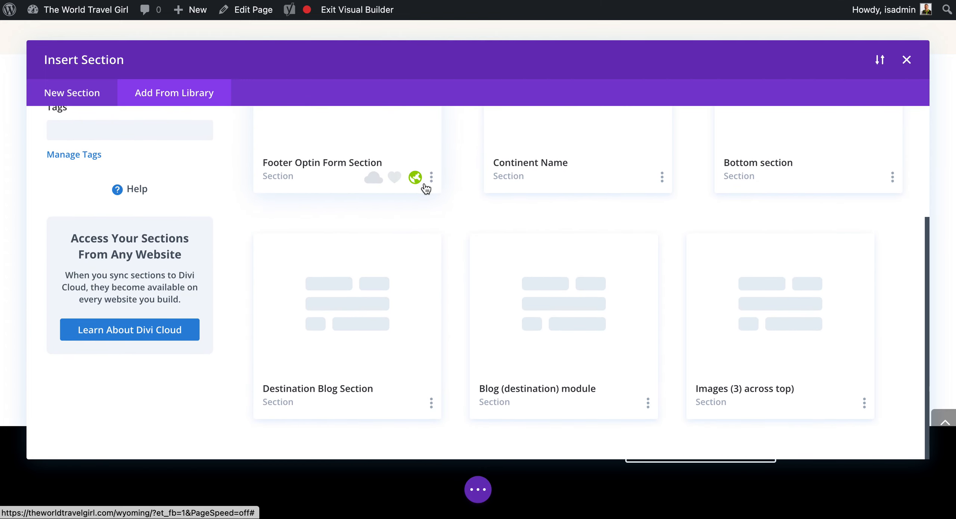
scroll(469, 204, "up", 5)
left_click(906, 60)
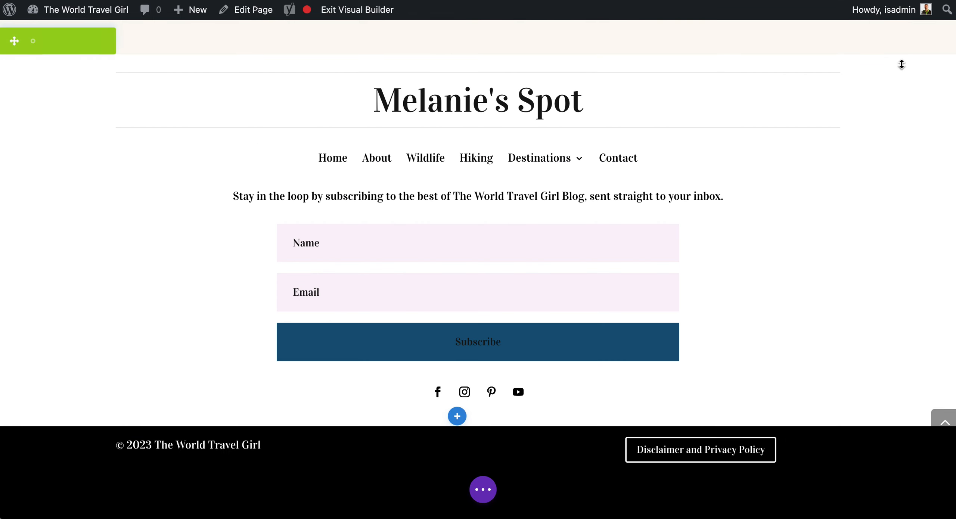
- Switch to the site's home page and examine its existing newsletter footer section
scroll(540, 319, "up", 5)
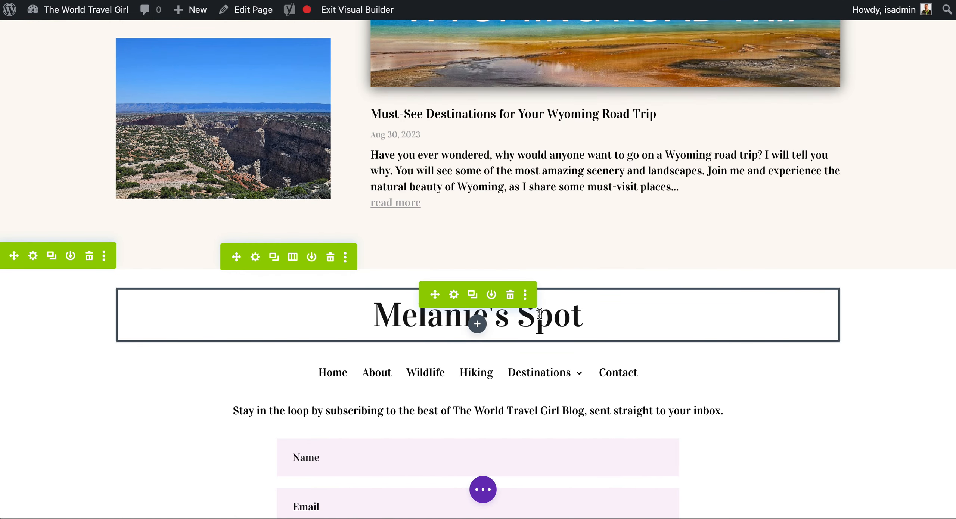
mouse_move(39, 14)
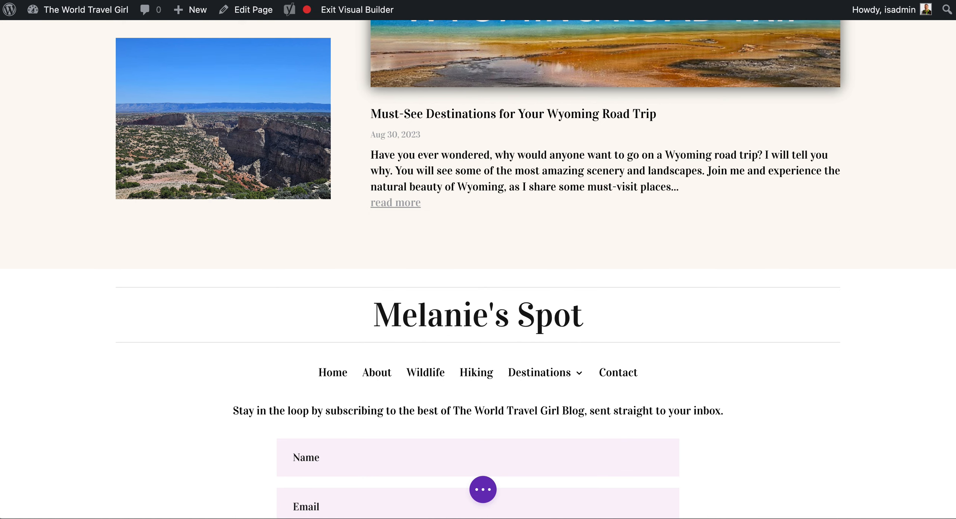
scroll(480, 206, "up", 10)
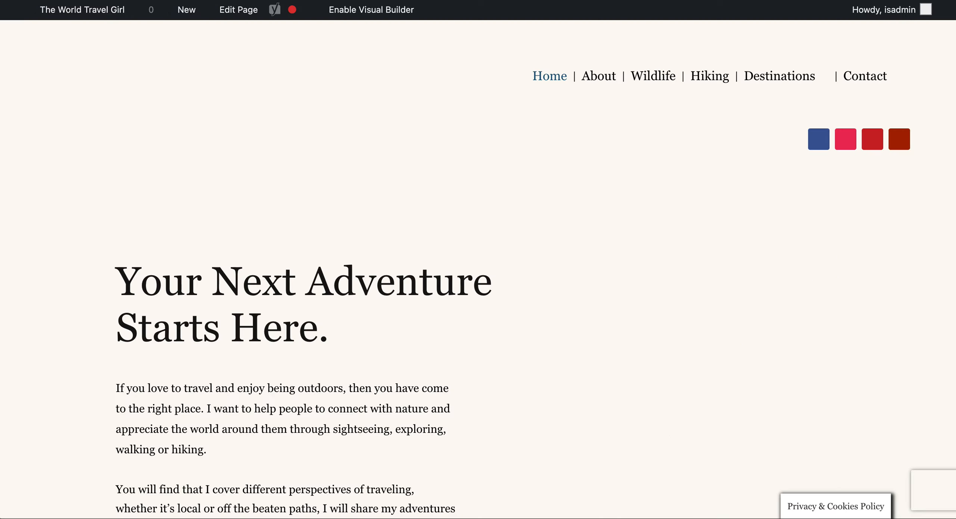
scroll(374, 120, "down", 20)
scroll(374, 121, "up", 2)
scroll(374, 124, "up", 4)
scroll(375, 124, "down", 6)
scroll(403, 166, "up", 3)
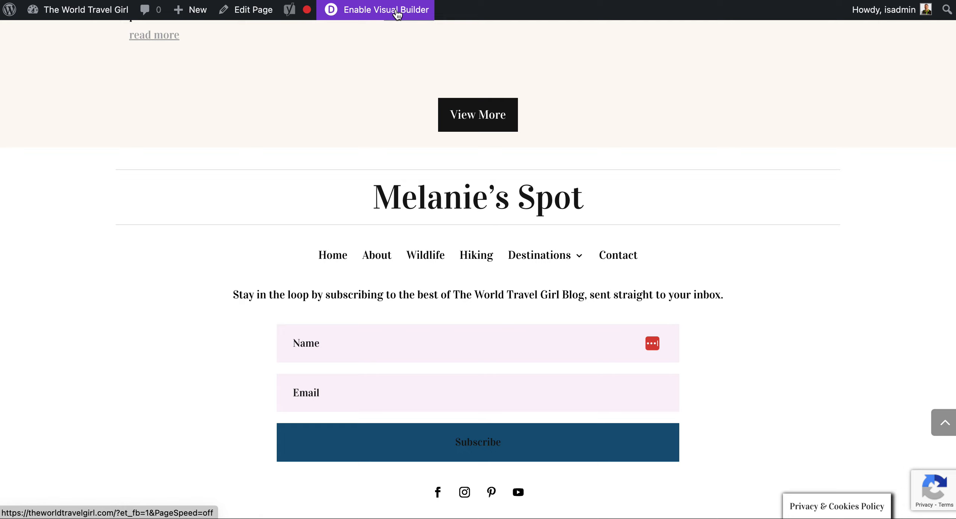
- Enable the Visual Builder on the home page and insert Footer Optin Form Section from the library below its newsletter section
left_click(367, 12)
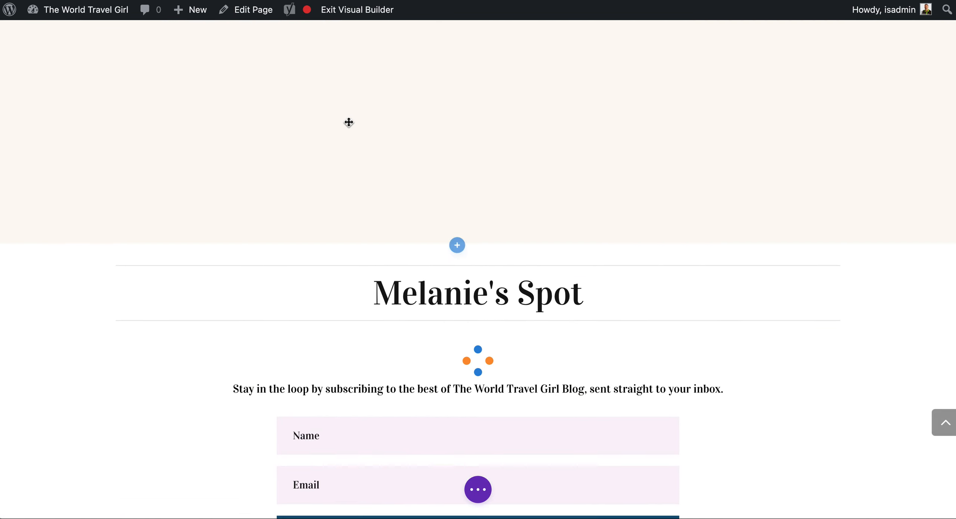
scroll(349, 123, "down", 5)
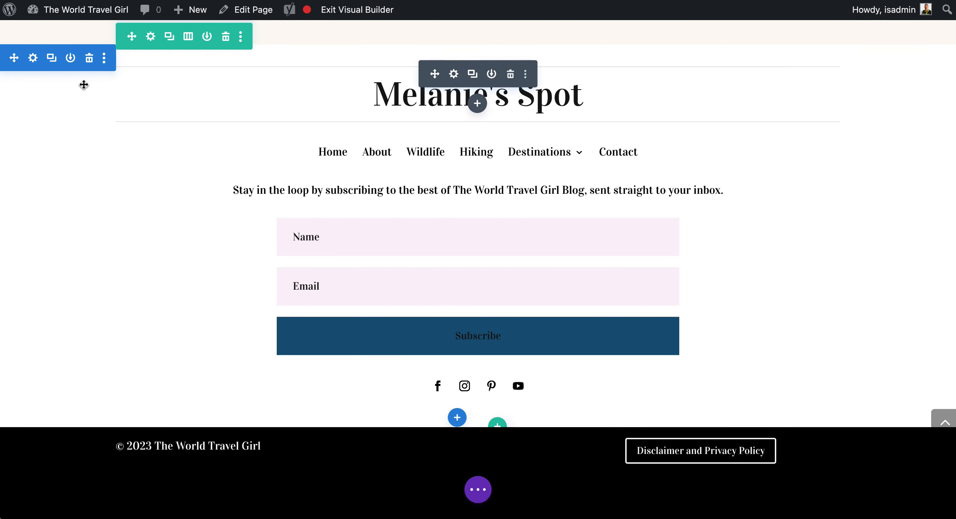
scroll(209, 150, "up", 3)
scroll(366, 247, "down", 3)
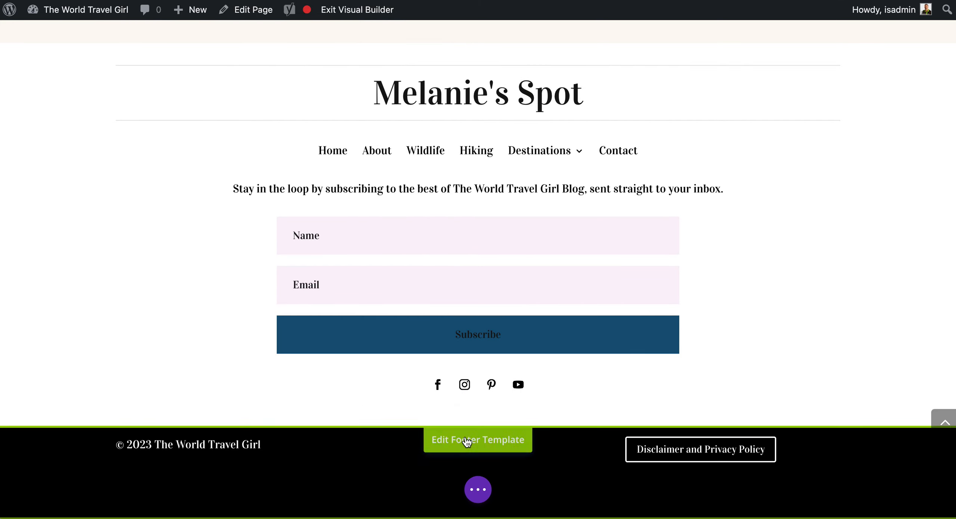
left_click(457, 416)
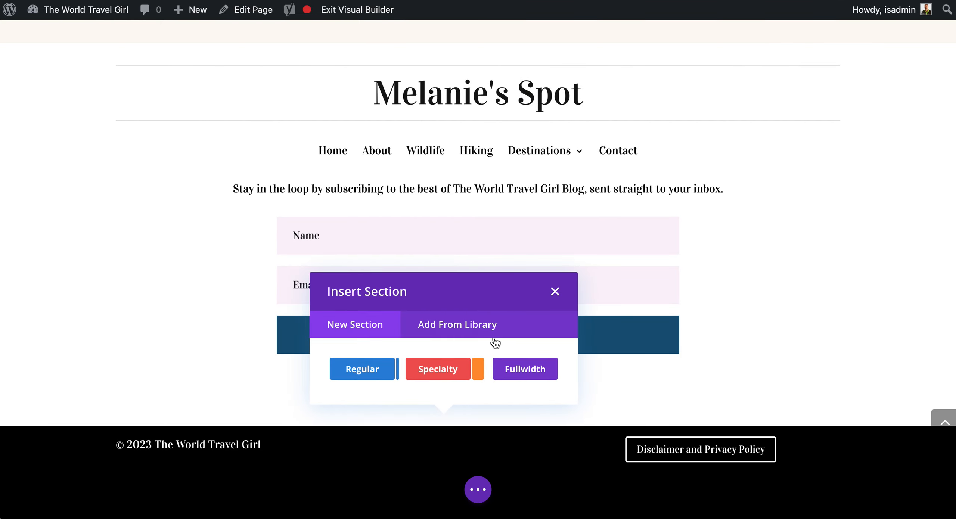
left_click(473, 327)
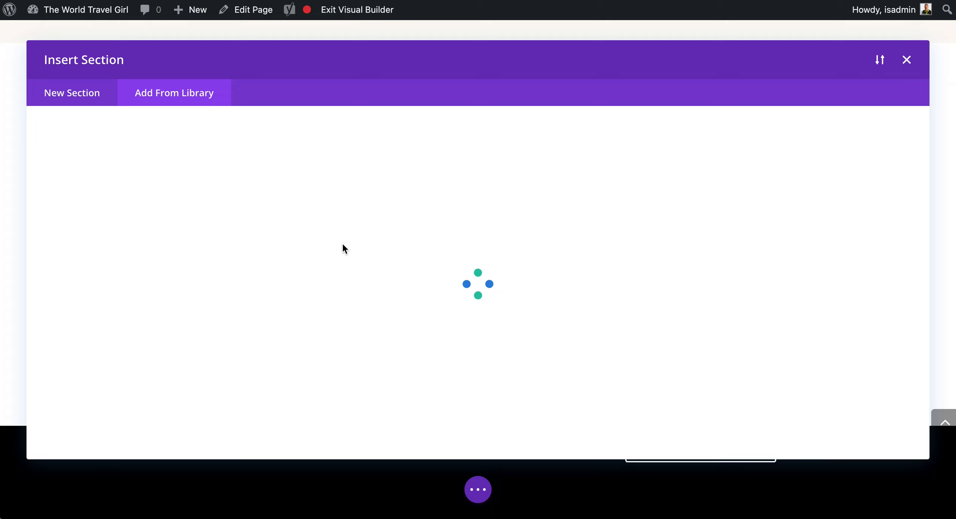
left_click(365, 267)
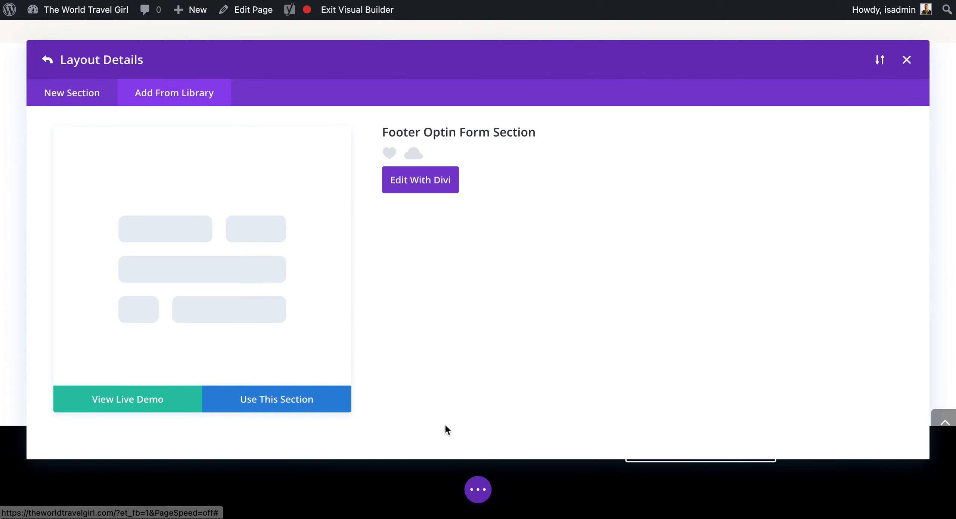
left_click(282, 406)
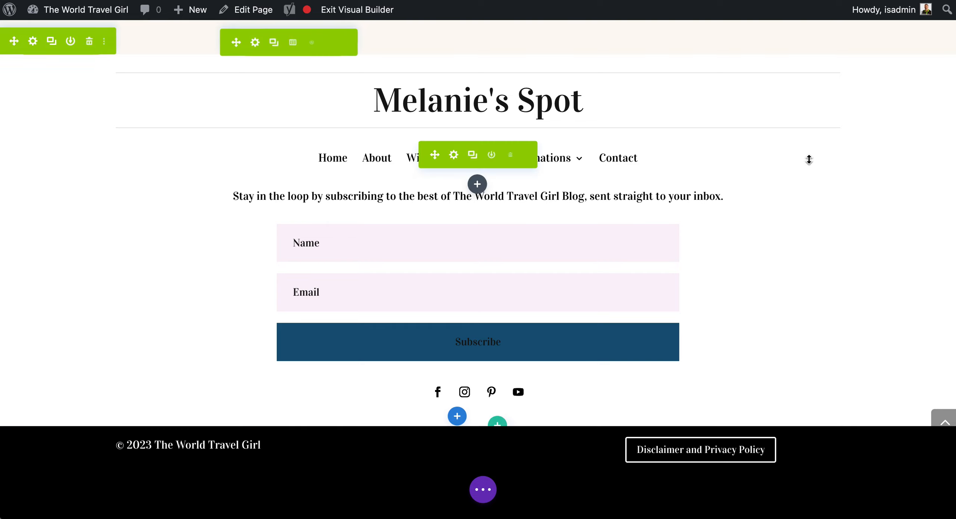
- Save the home page and exit its Visual Builder
mouse_move(808, 160)
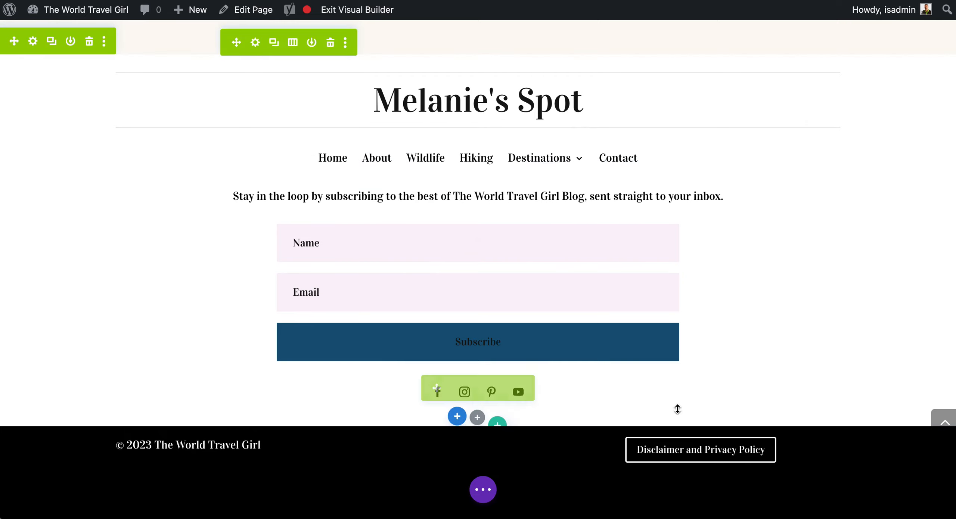
left_click(485, 491)
left_click(917, 493)
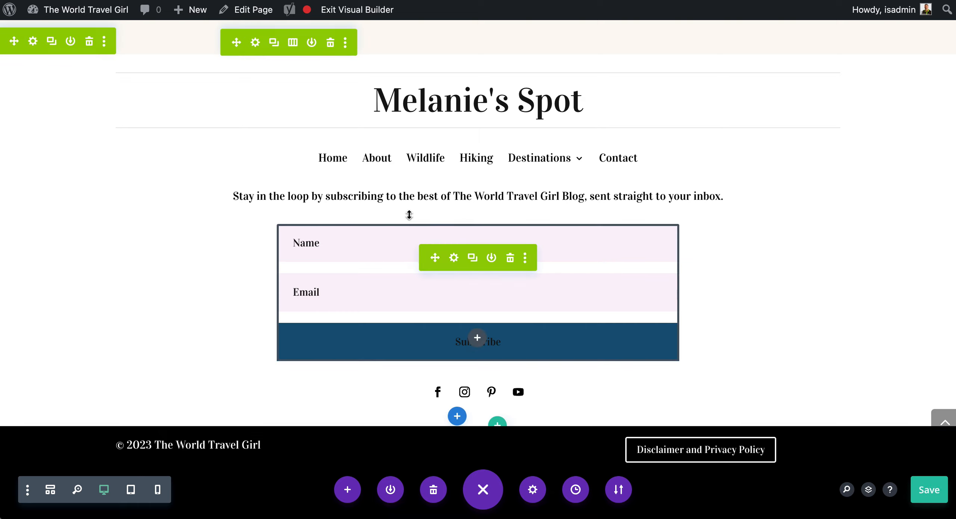
left_click(377, 14)
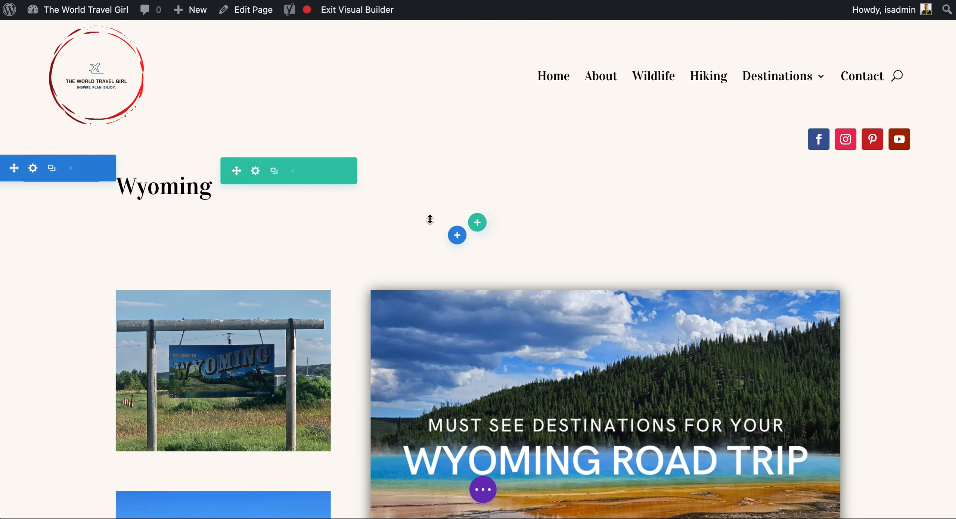
- Save the Wyoming page, exit its Visual Builder, and view the published layout down to the newsletter footer
scroll(866, 308, "down", 3)
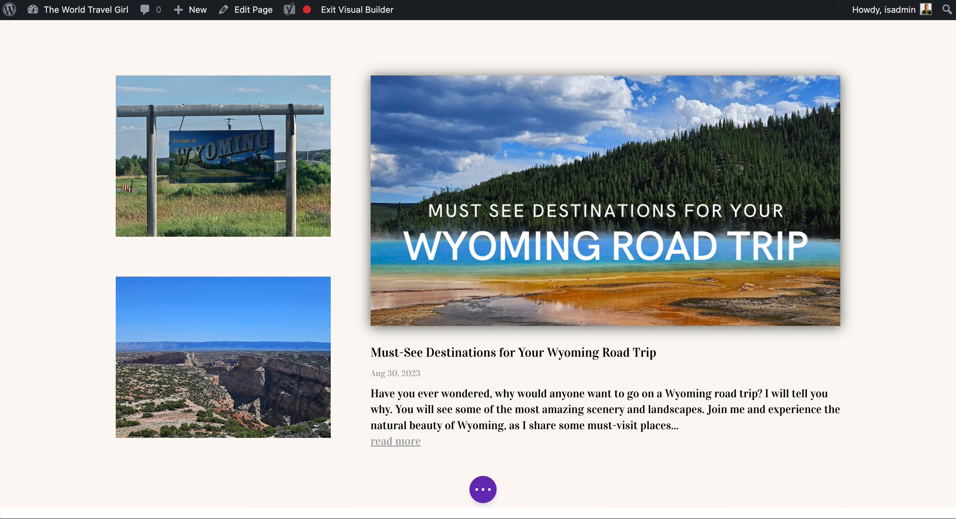
left_click(485, 490)
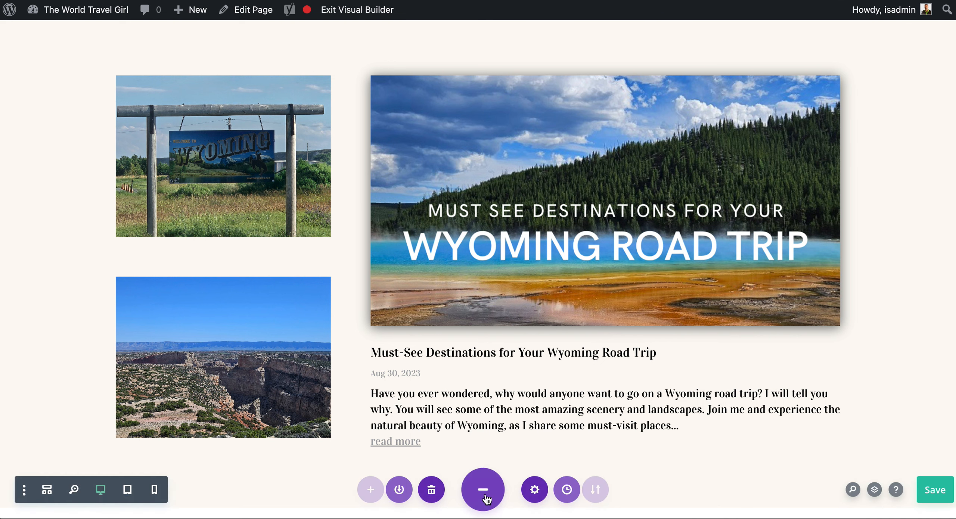
left_click(919, 492)
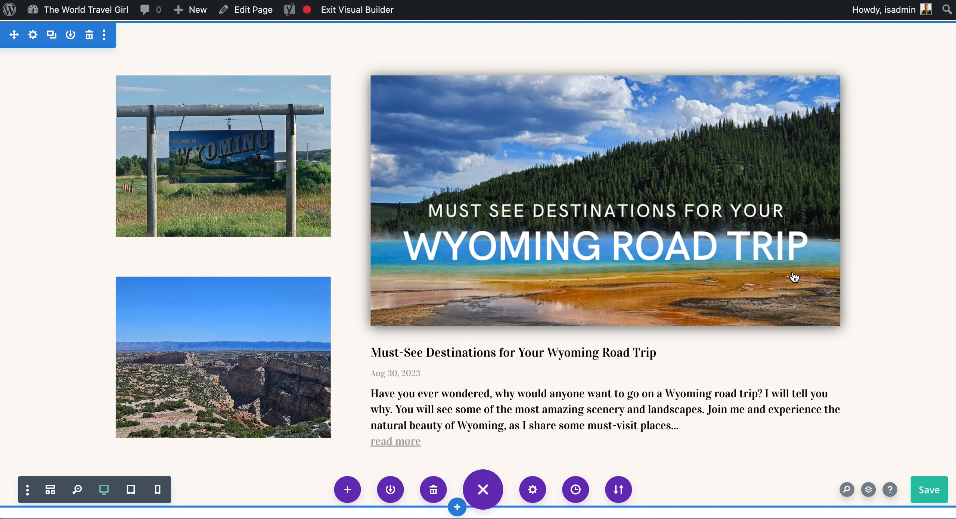
left_click(364, 21)
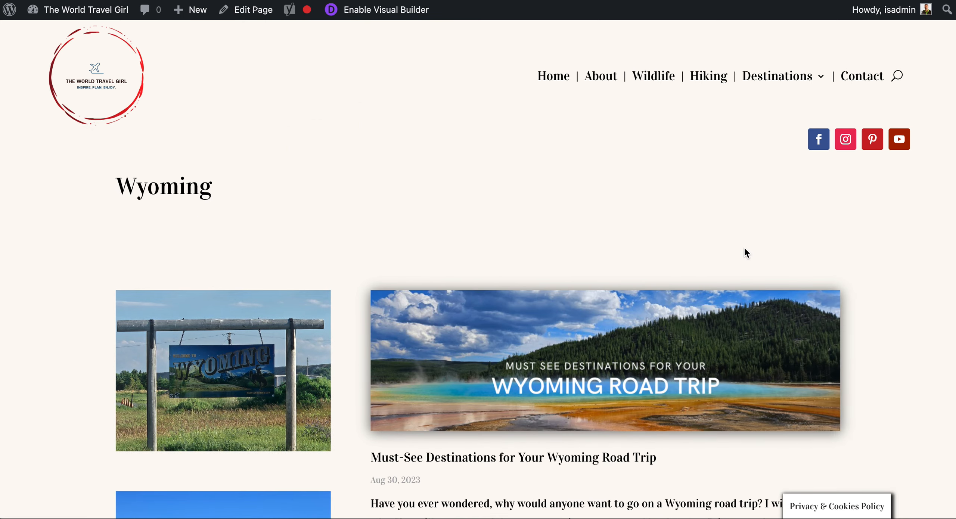
scroll(745, 250, "down", 10)
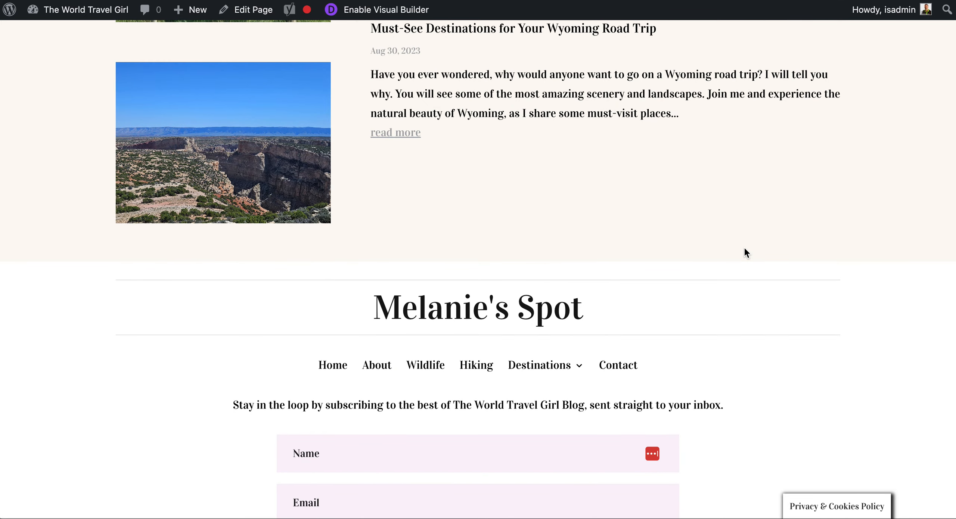